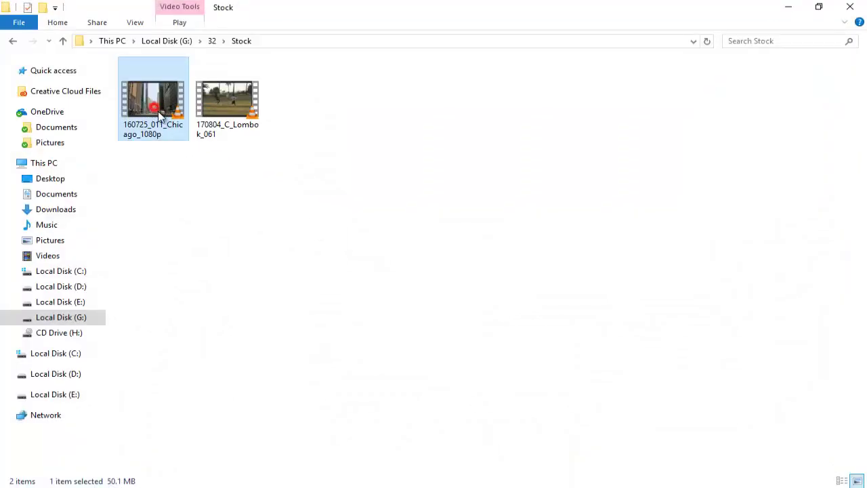
Step: Drag the 160725_011_Chicago_1080p clip from the Stock folder onto the Premiere Pro timeline
mouse_move(159, 116)
left_mouse_down()
mouse_move(425, 432)
mouse_move(431, 412)
left_mouse_up()
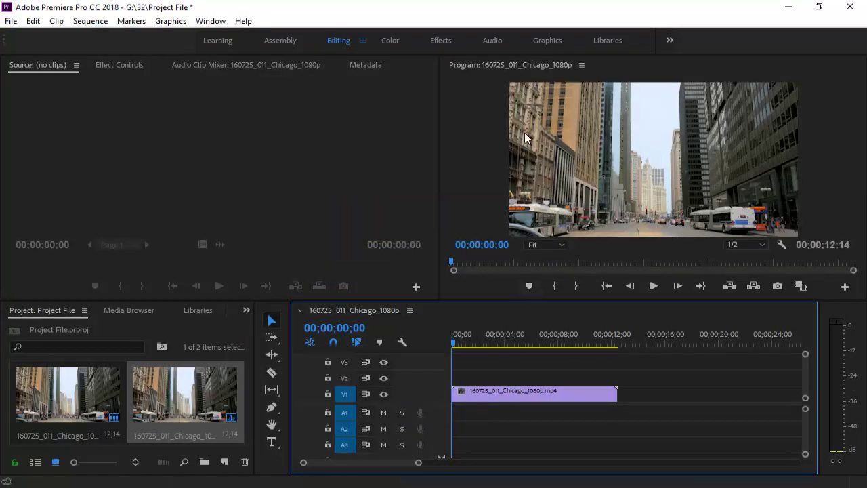
Step: Widen the program monitor, load the Chicago clip in the Source monitor and select it on the timeline
left_click_drag(439, 173, 363, 184)
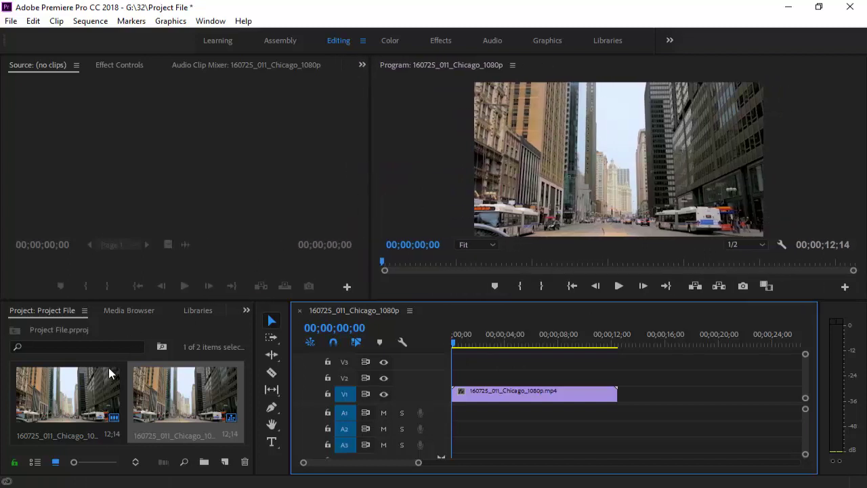
double_click(87, 400)
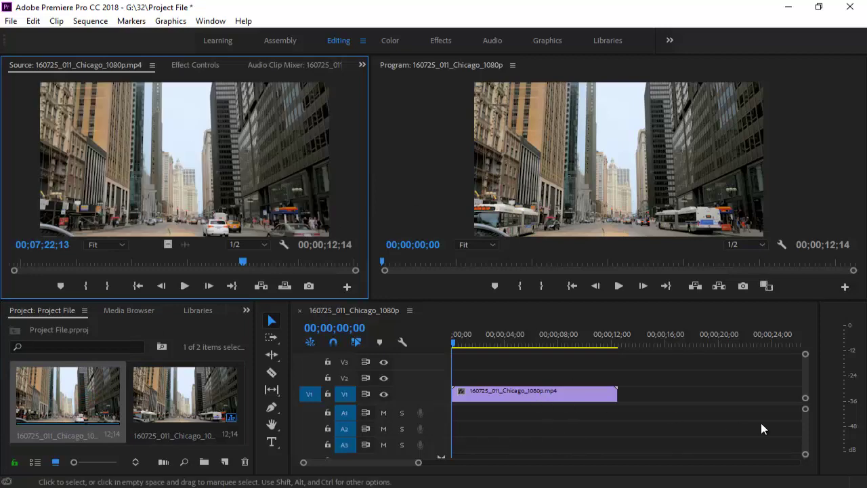
left_click(523, 391)
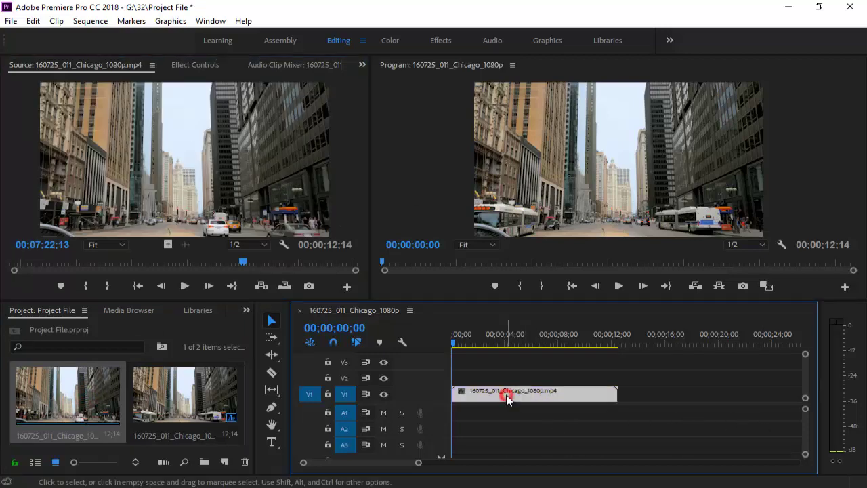
left_click(210, 21)
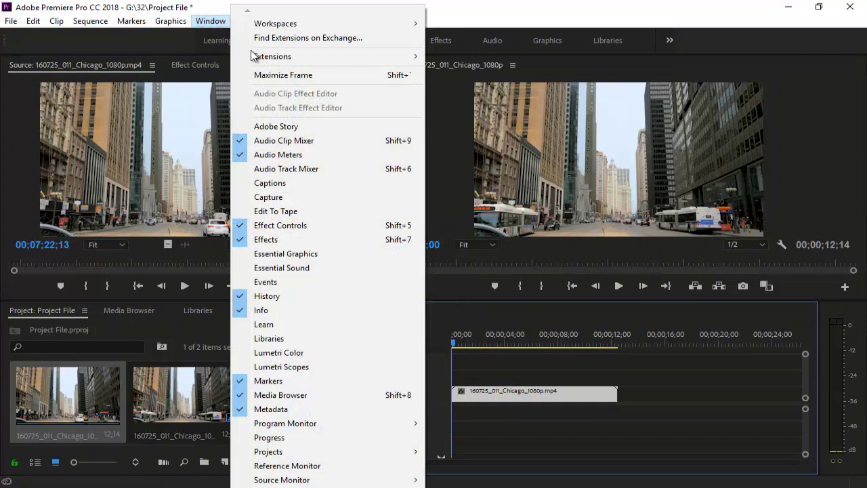
Step: Open the Lumetri Color panel and expand its Basic Correction section
left_click(298, 352)
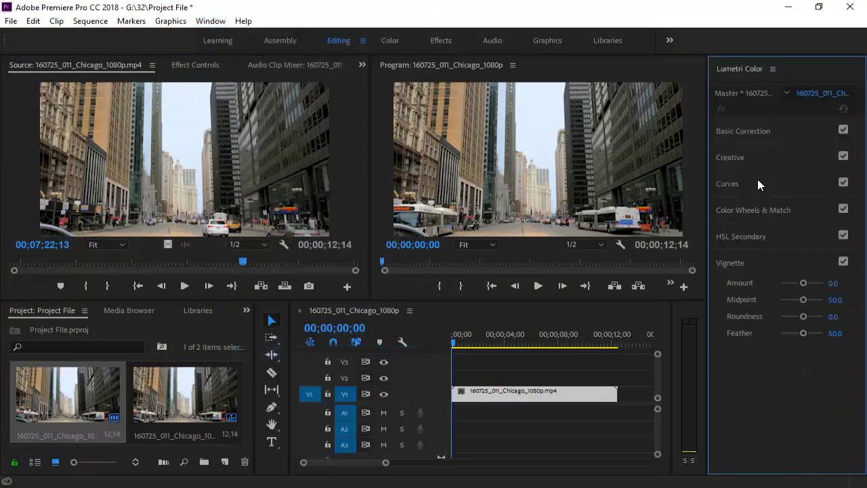
left_click(774, 131)
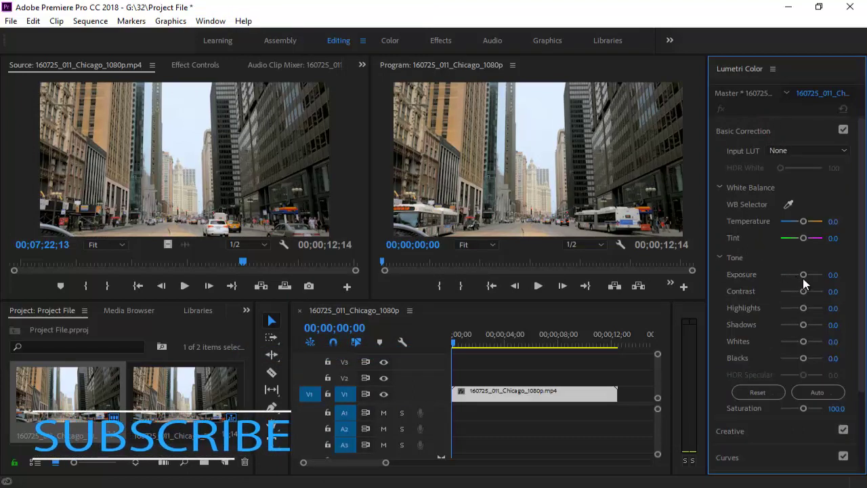
Step: Set the Chicago clip's Exposure to -0.5 and Contrast to 36
left_click_drag(804, 278, 797, 281)
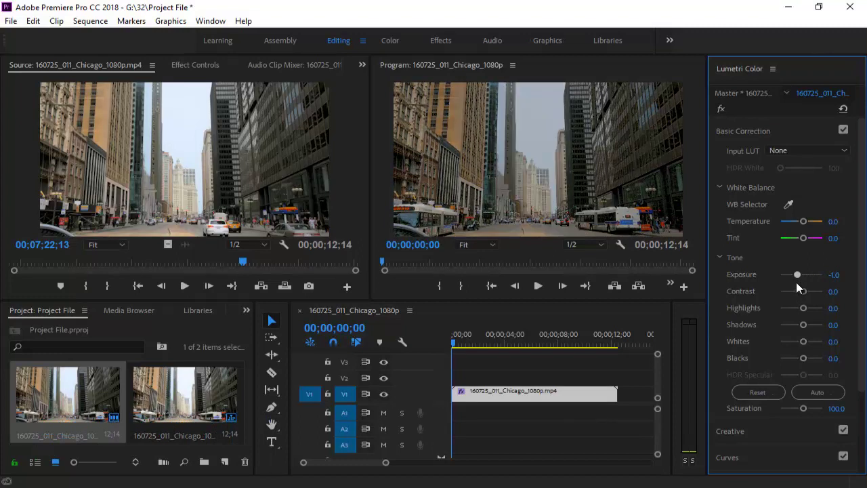
left_click(840, 274)
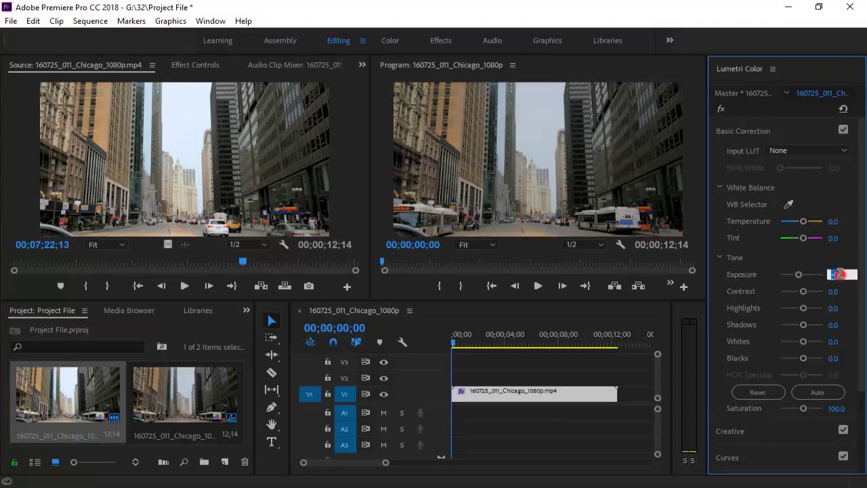
key("Return")
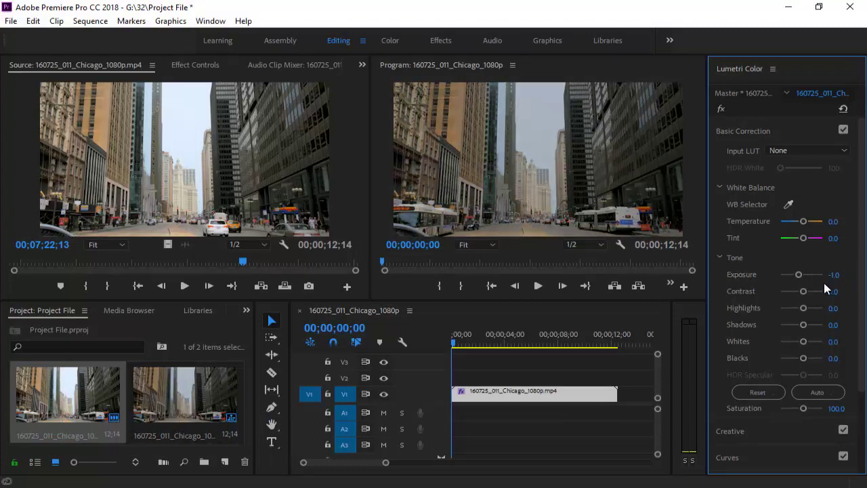
left_click_drag(803, 292, 814, 293)
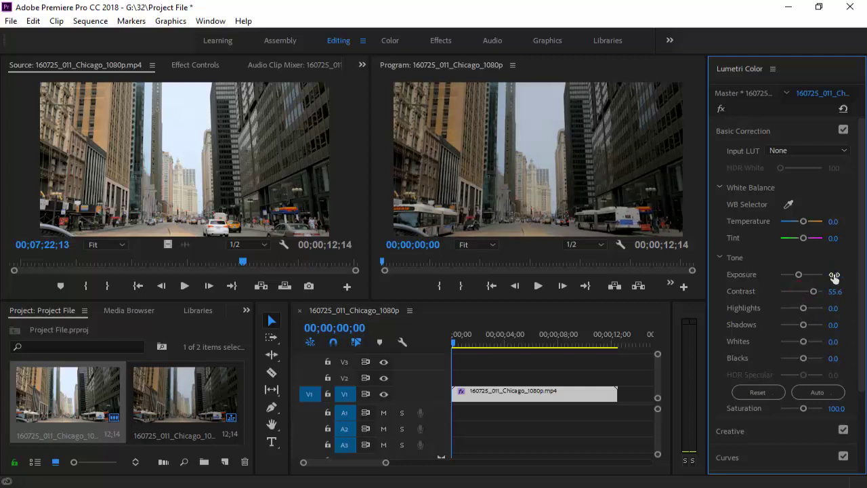
left_click(837, 275)
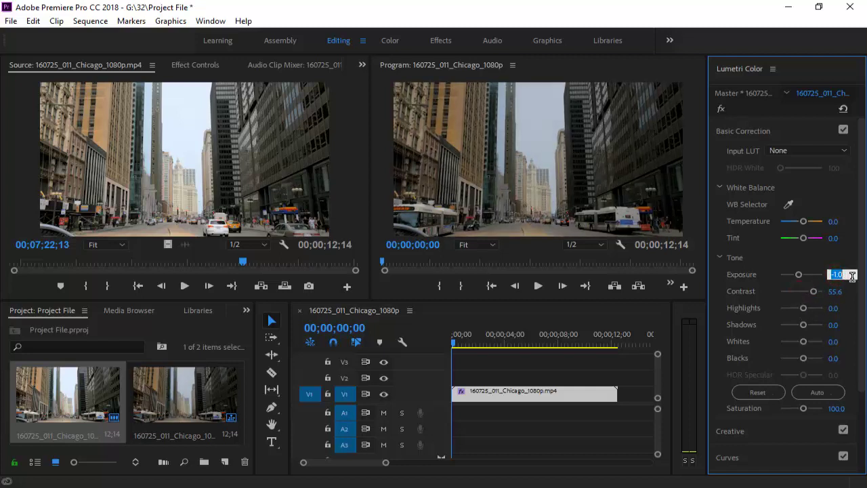
type("-")
key("Return")
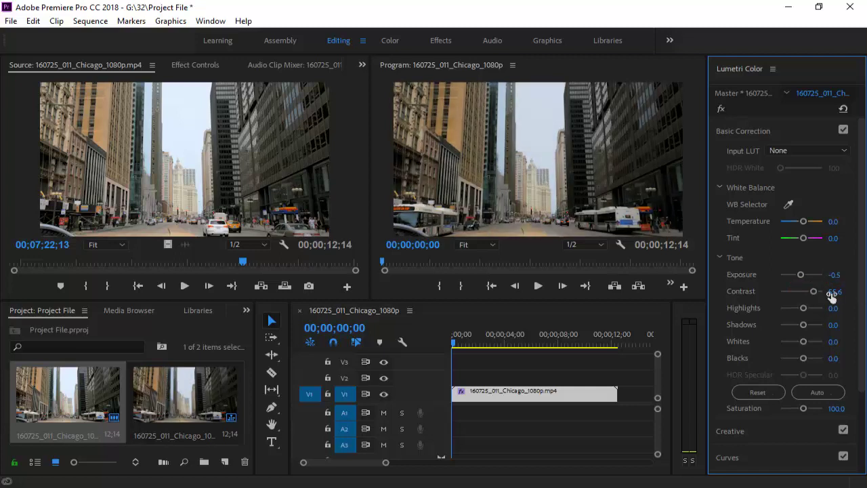
left_click_drag(814, 292, 809, 293)
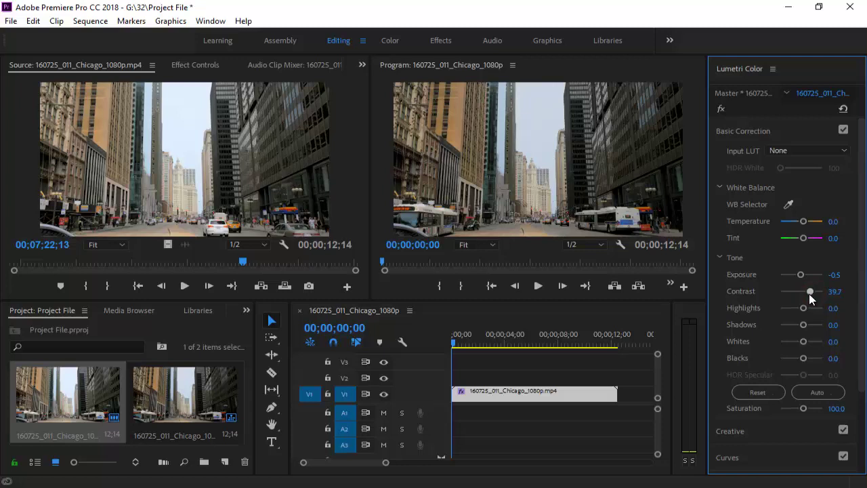
left_click(833, 291)
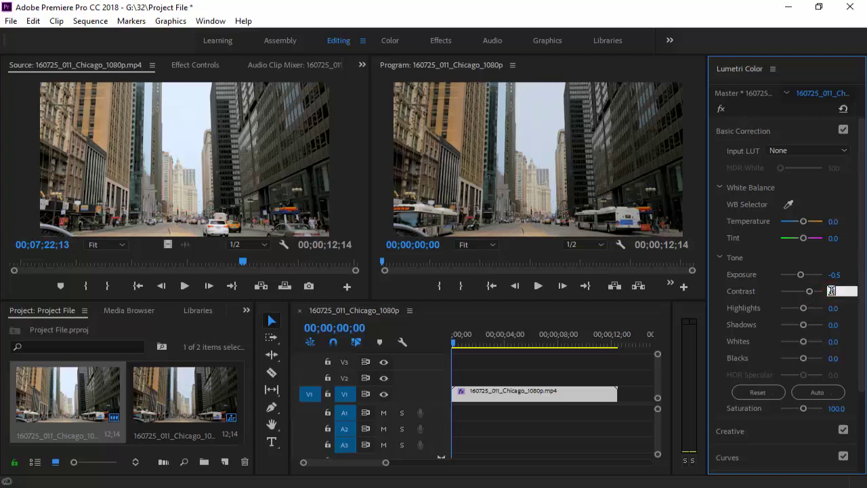
type("36")
key("Return")
Step: Set Highlights to 30 and Shadows to -15, then drag Whites up to 30.2
left_click_drag(804, 308, 809, 310)
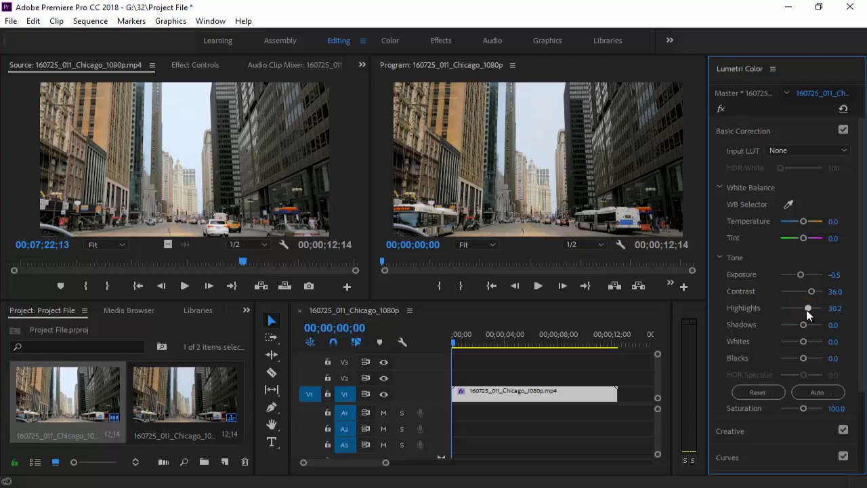
left_click(833, 308)
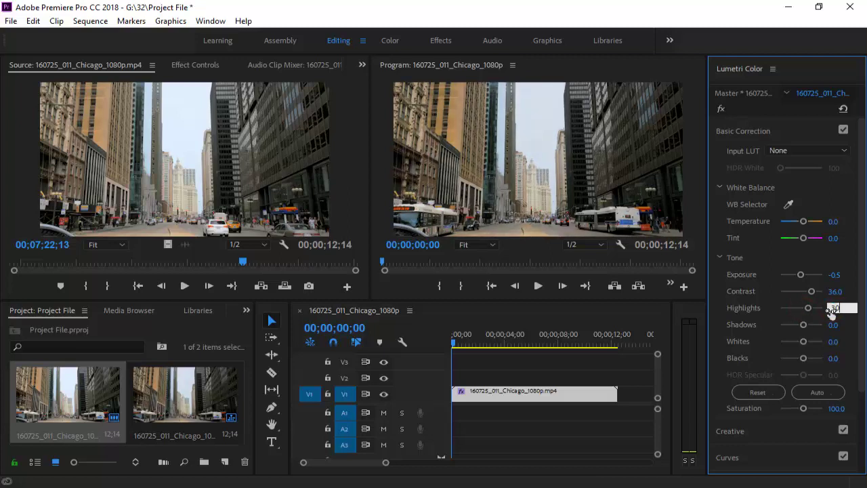
key("Return")
left_click_drag(805, 325, 799, 326)
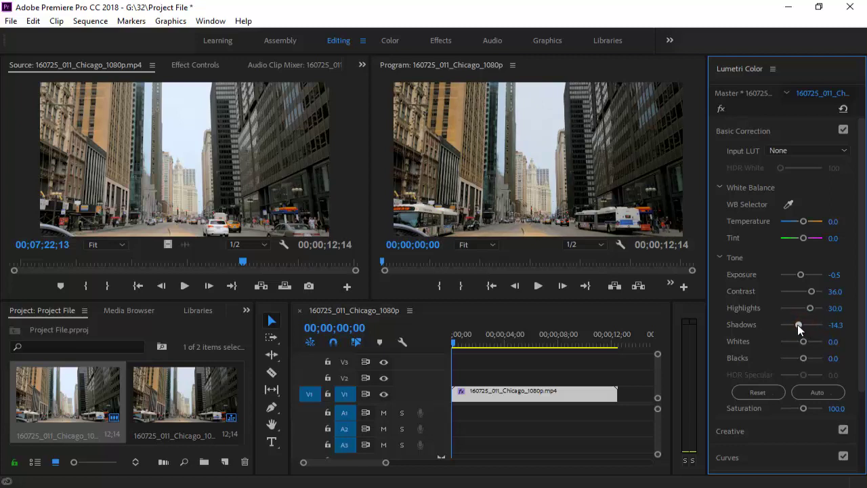
left_click(840, 325)
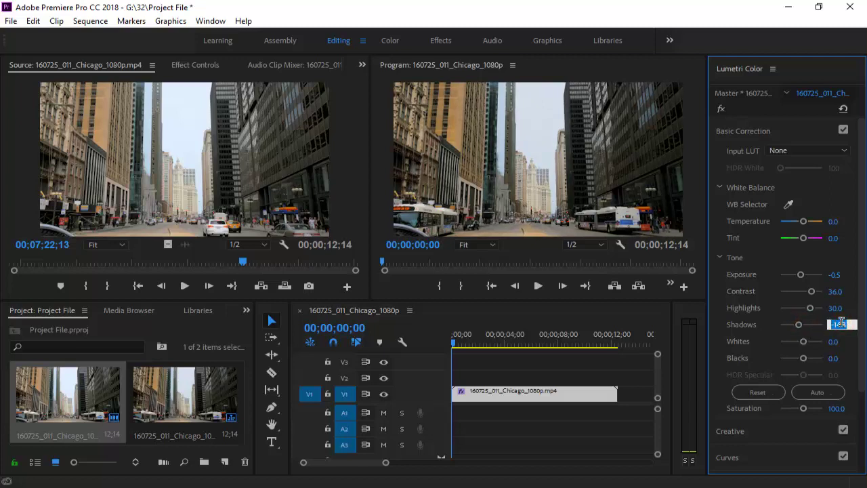
type("-")
key("Return")
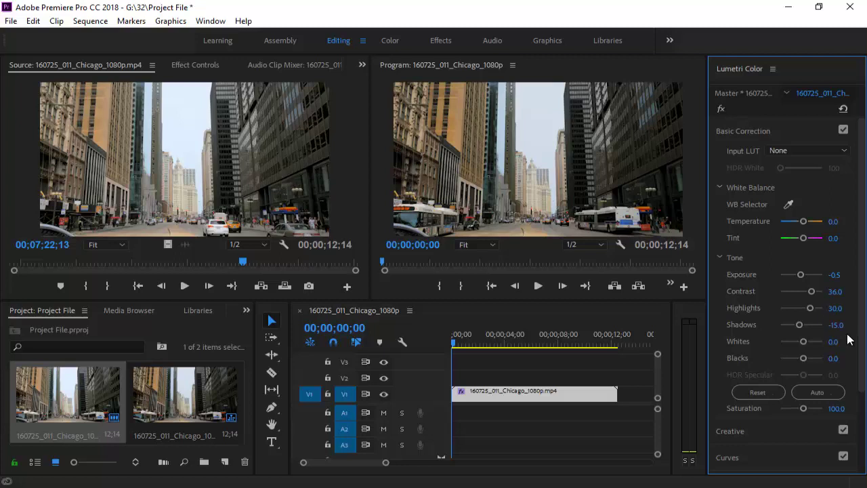
left_click_drag(803, 343, 798, 358)
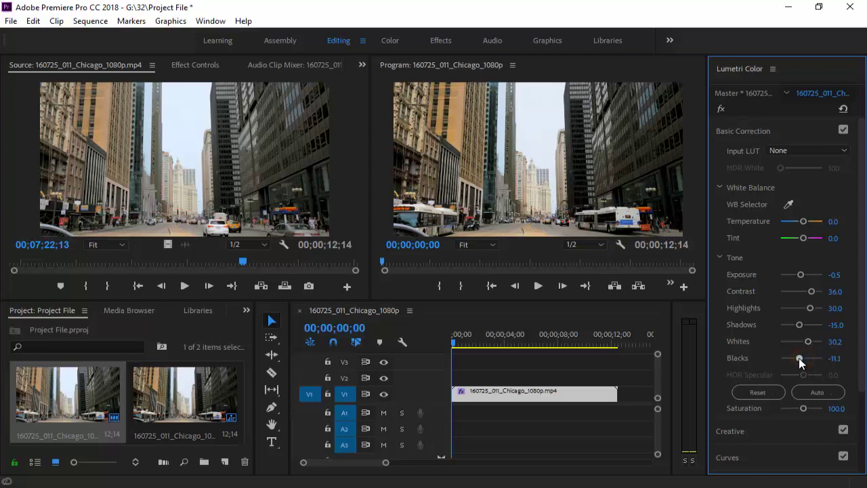
Step: Enter exact tone values of Whites 30.0 and Blacks -8.0
left_click_drag(861, 345, 865, 425)
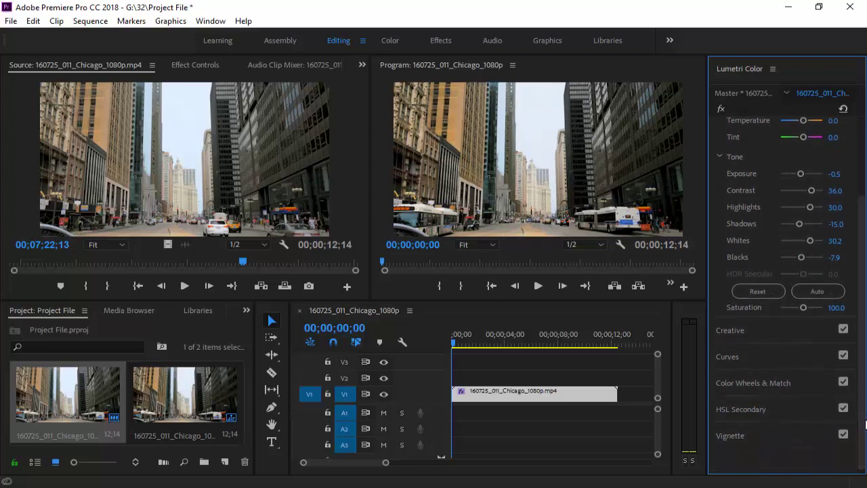
left_click(835, 241)
key("Return")
left_click(835, 257)
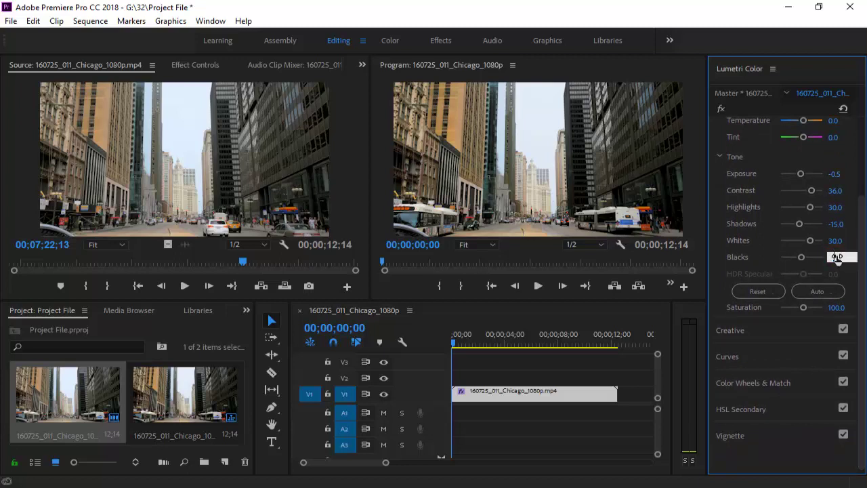
key("Return")
Step: Cool the white balance by setting Temperature to -25.0
mouse_move(859, 270)
left_mouse_down()
mouse_move(863, 227)
mouse_move(797, 198)
left_mouse_up()
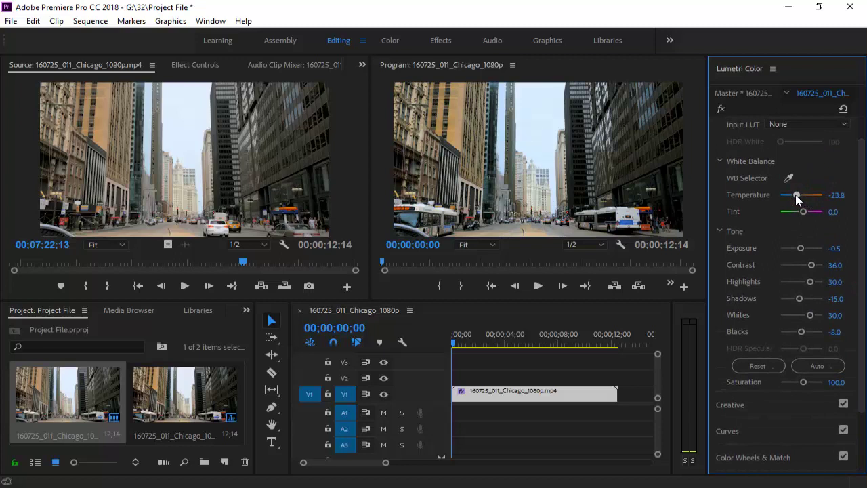
left_click(840, 196)
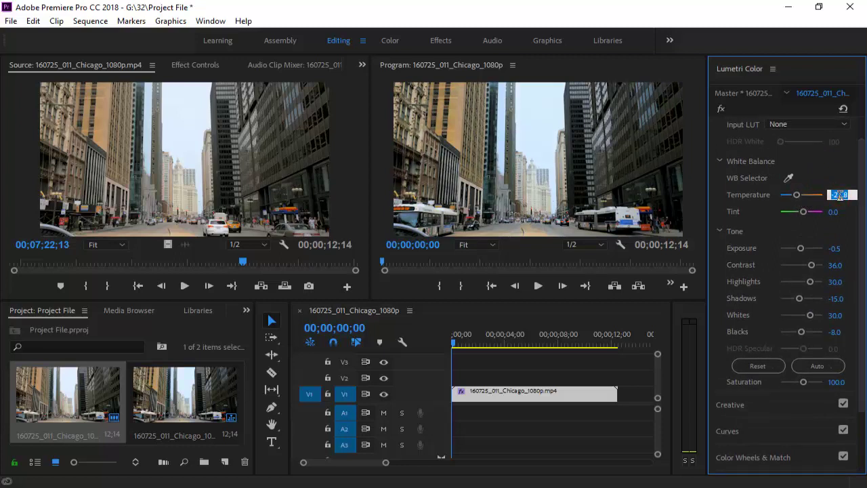
type("-0.5")
key("Return")
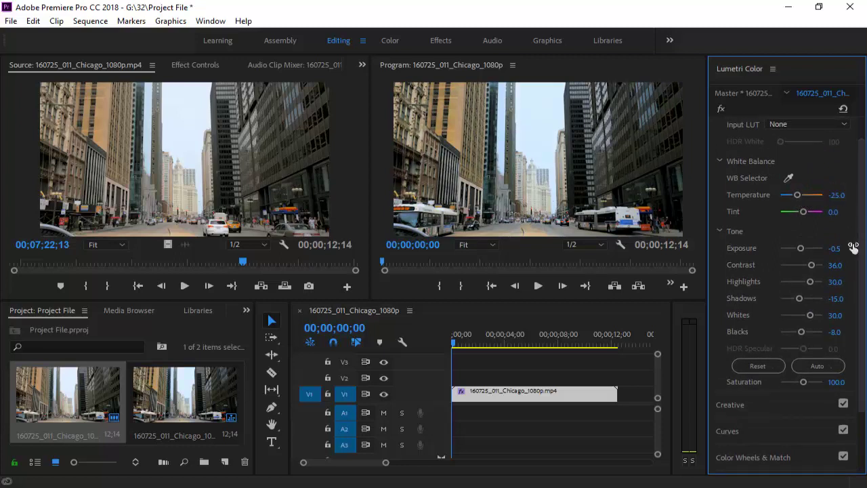
scroll(865, 252, "down", 5)
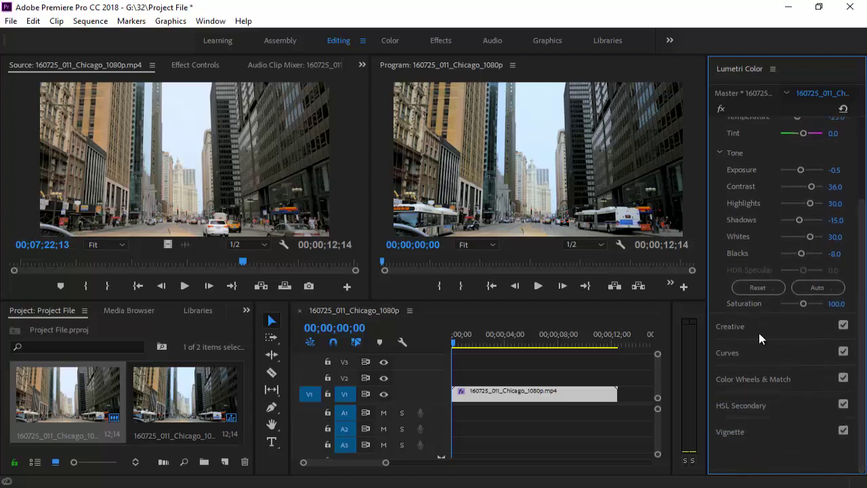
Step: In the Creative section, set Sharpen to 18 and Vibrance to 80, leaving Saturation at 100
left_click(774, 332)
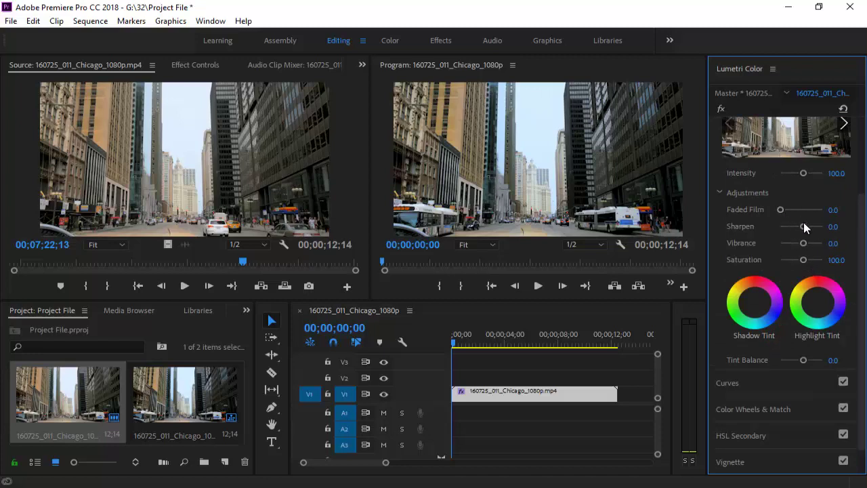
left_click_drag(804, 226, 805, 229)
left_click(834, 227)
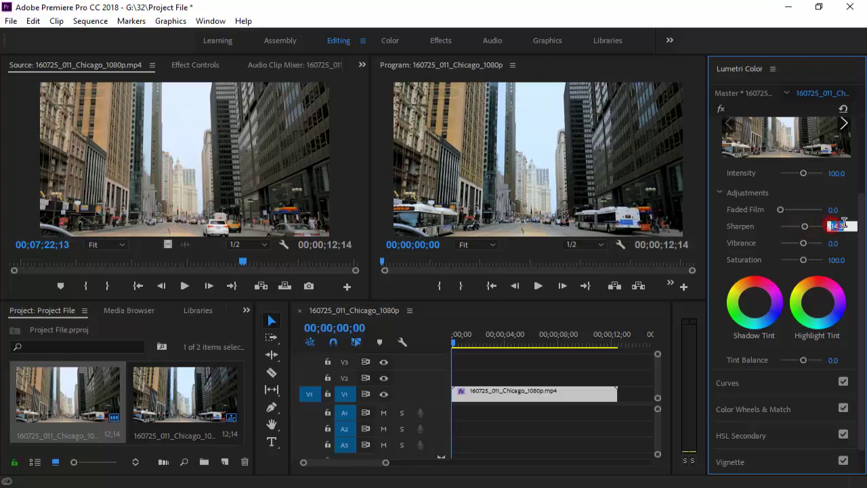
type("18")
key("Return")
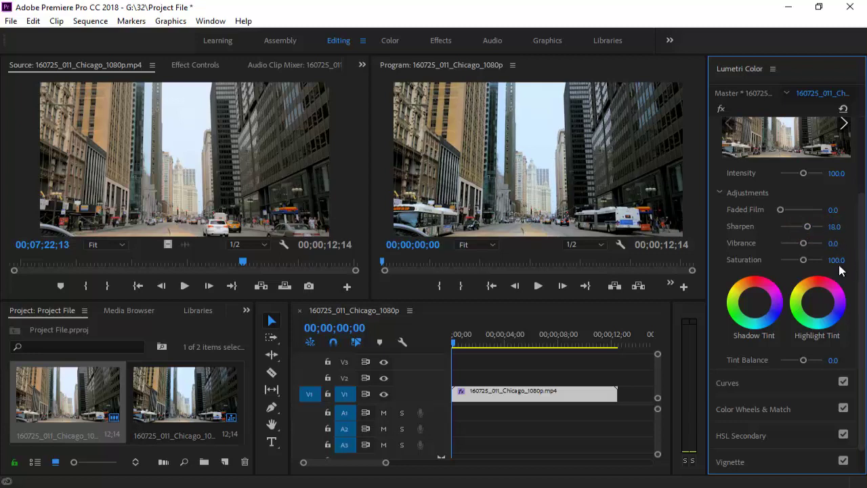
left_click_drag(805, 247, 820, 248)
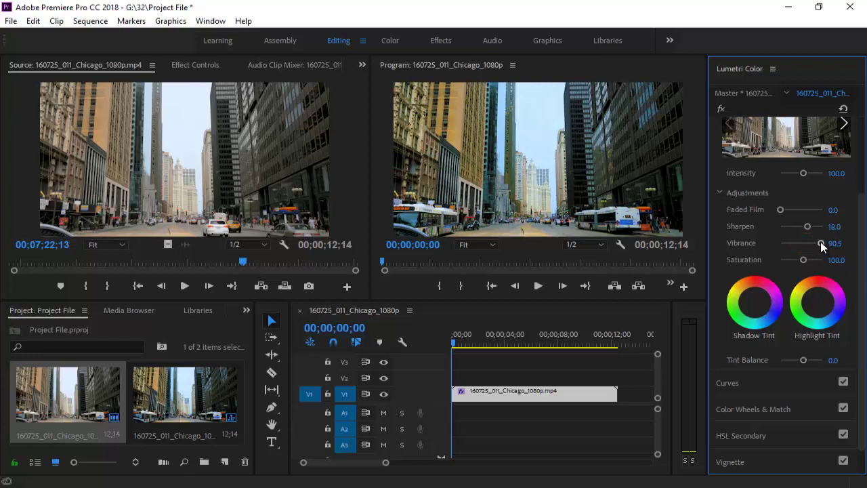
left_click_drag(822, 246, 865, 252)
left_click(834, 243)
type("80")
key("Return")
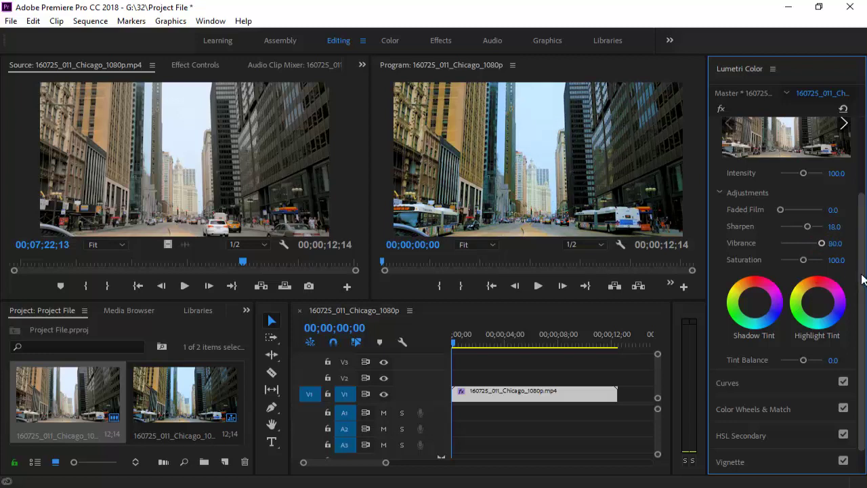
scroll(862, 278, "down", 2)
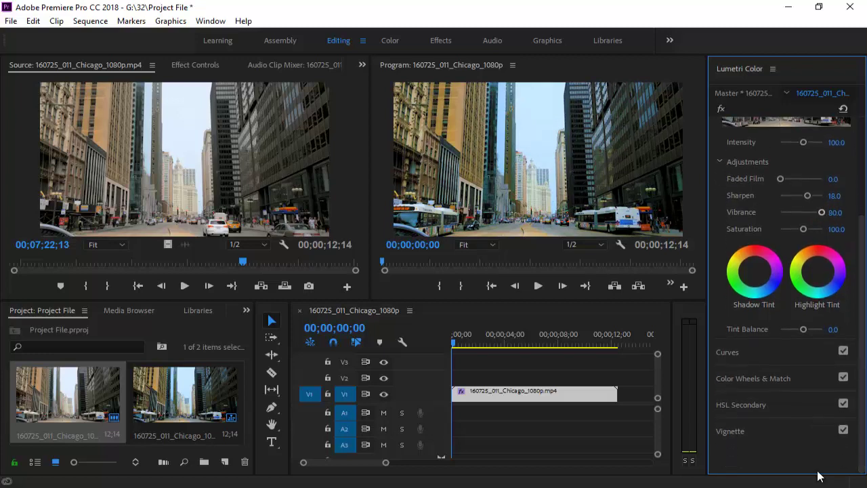
Step: In the Vignette section, set Amount to -3.0 and Feather to 75
left_click(761, 437)
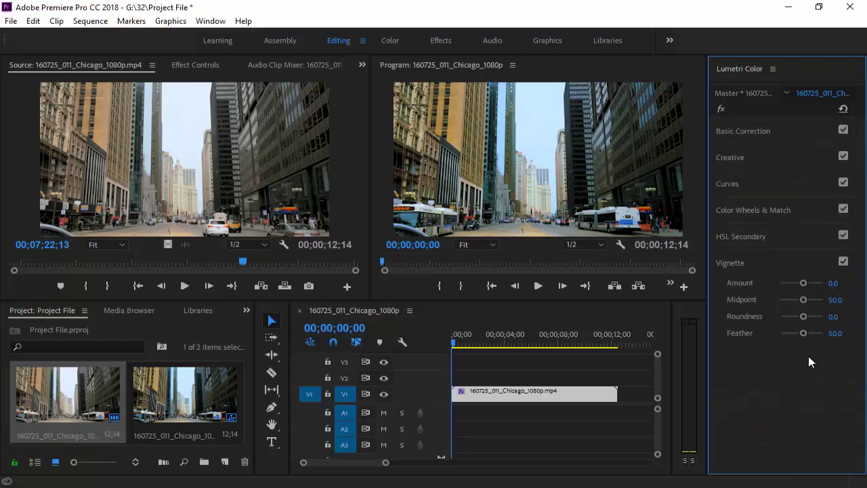
left_click_drag(804, 283, 782, 283)
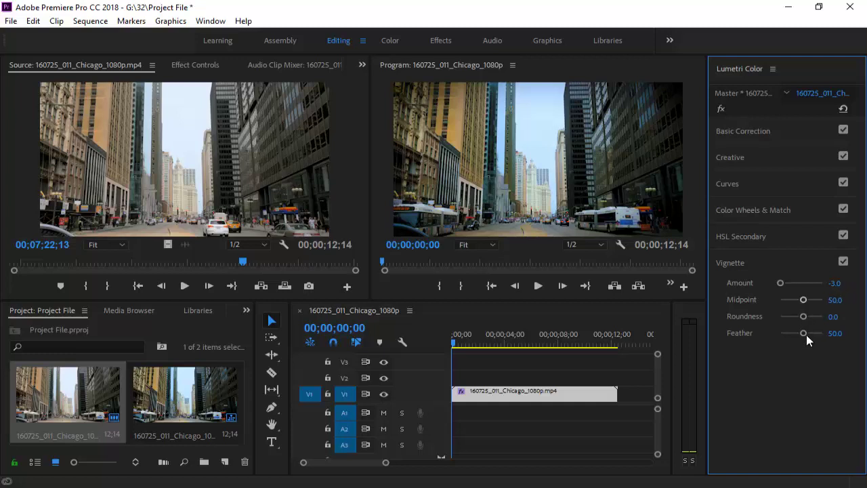
left_click_drag(807, 335, 812, 333)
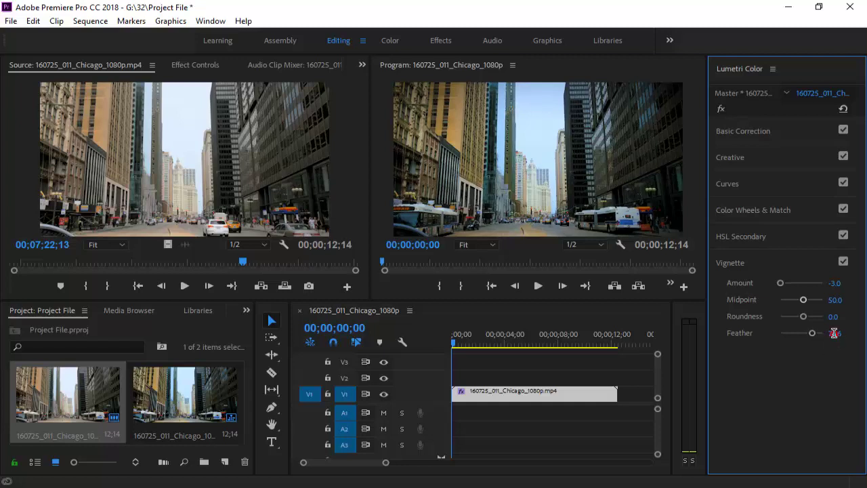
left_click(834, 333)
type("75")
key("Return")
Step: Place 170804_C_Lombok_061 on track V2 above the Chicago clip and load it in the Source monitor
key("alt+Tab")
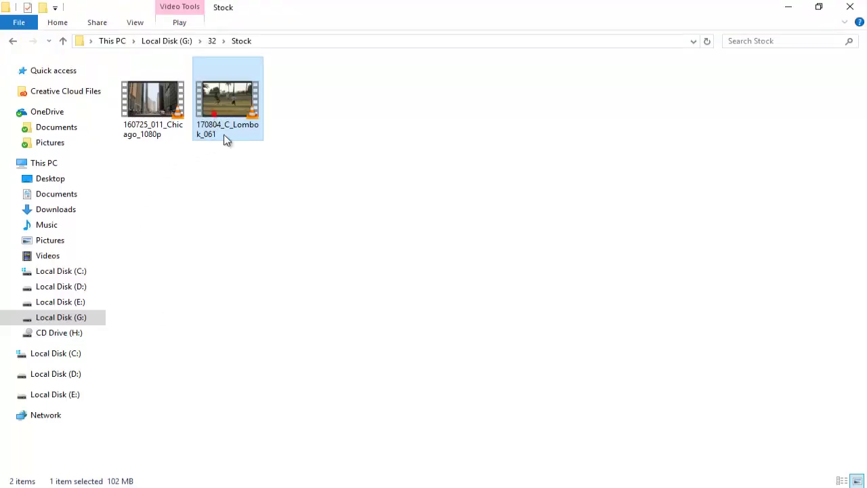
left_click_drag(226, 137, 505, 383)
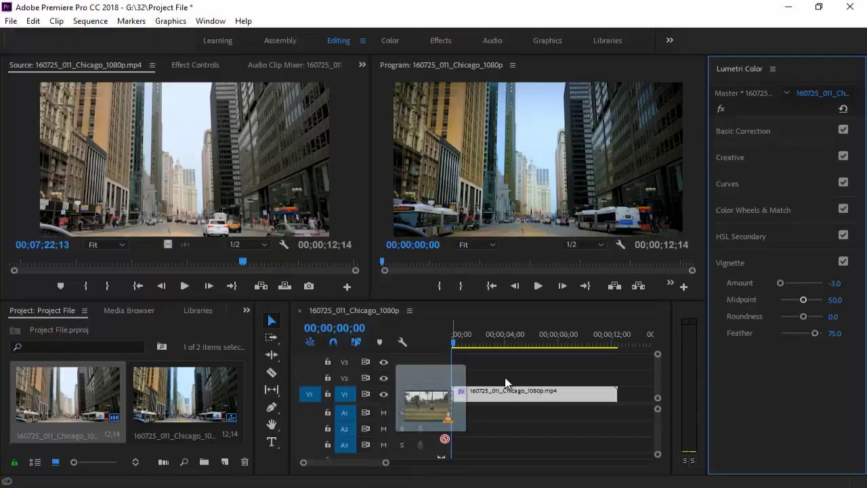
mouse_move(505, 383)
left_mouse_down()
mouse_move(512, 386)
mouse_move(490, 380)
left_mouse_up()
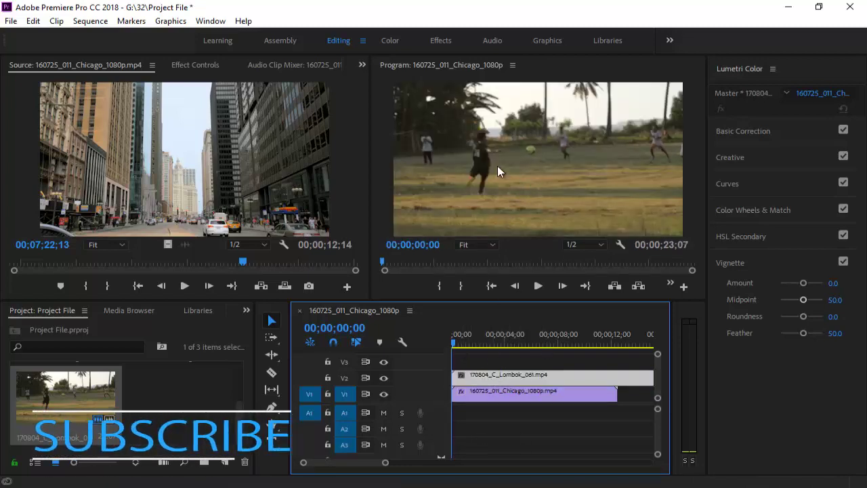
scroll(97, 410, "up", 2)
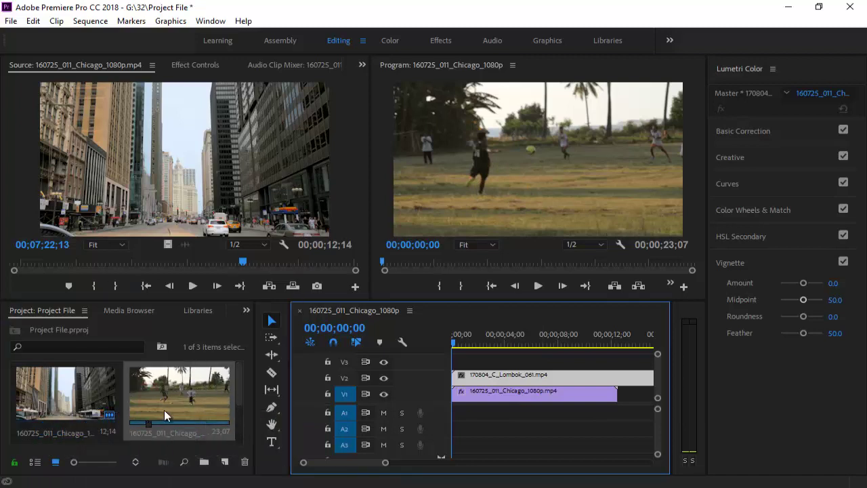
scroll(175, 396, "down", 2)
double_click(87, 395)
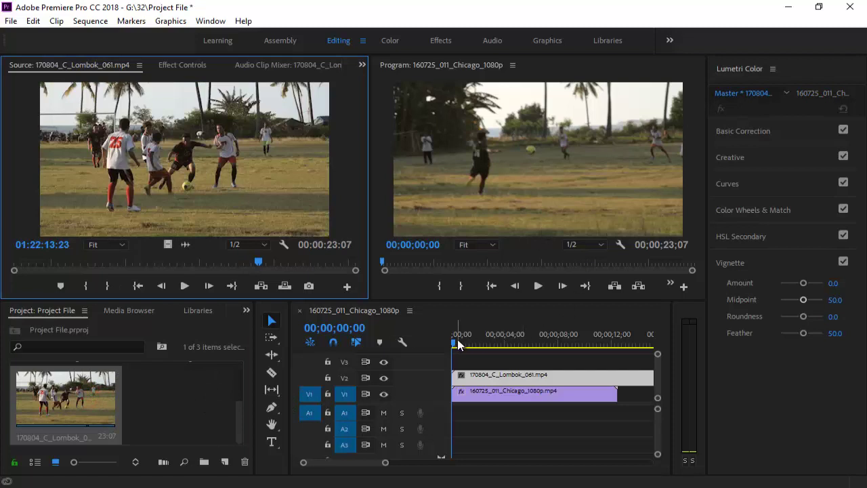
left_click_drag(377, 467, 366, 468)
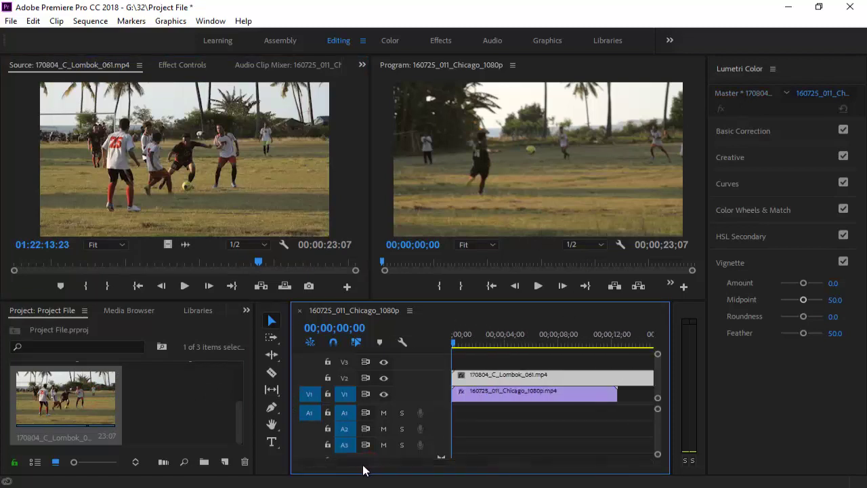
left_click(454, 343)
left_click_drag(456, 347, 481, 343)
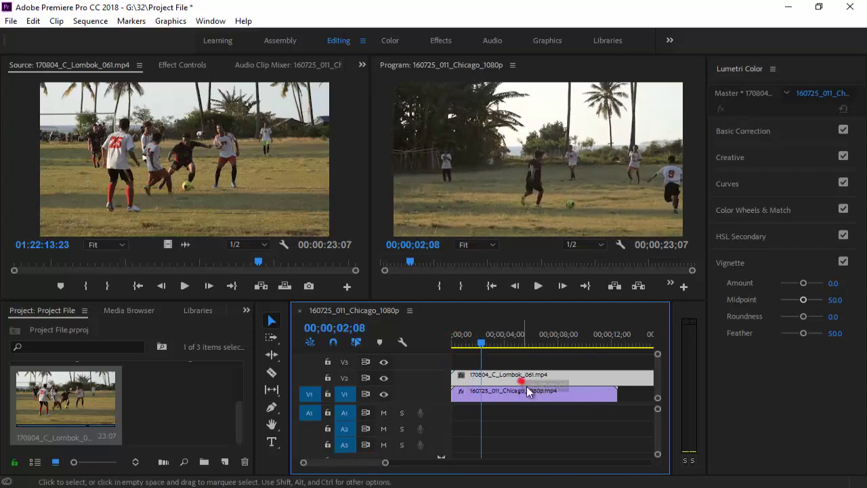
left_click_drag(526, 393, 599, 416)
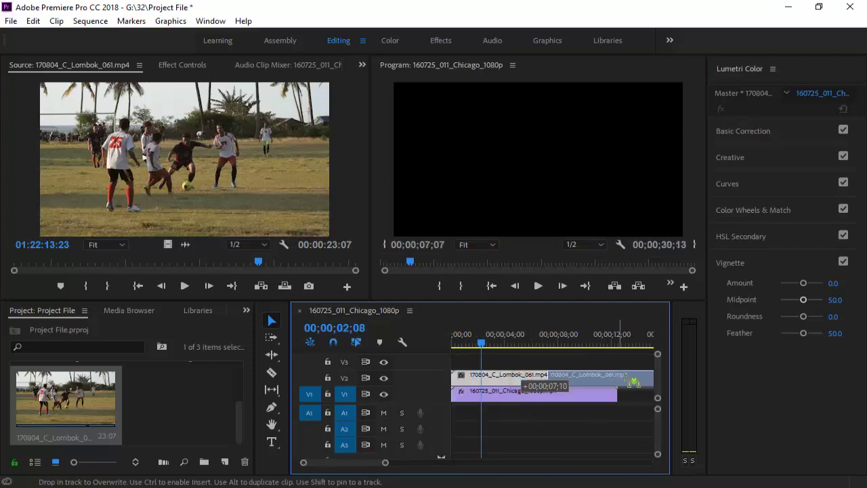
left_click_drag(599, 415, 647, 385)
mouse_move(482, 344)
left_mouse_down()
mouse_move(566, 358)
mouse_move(450, 371)
left_mouse_up()
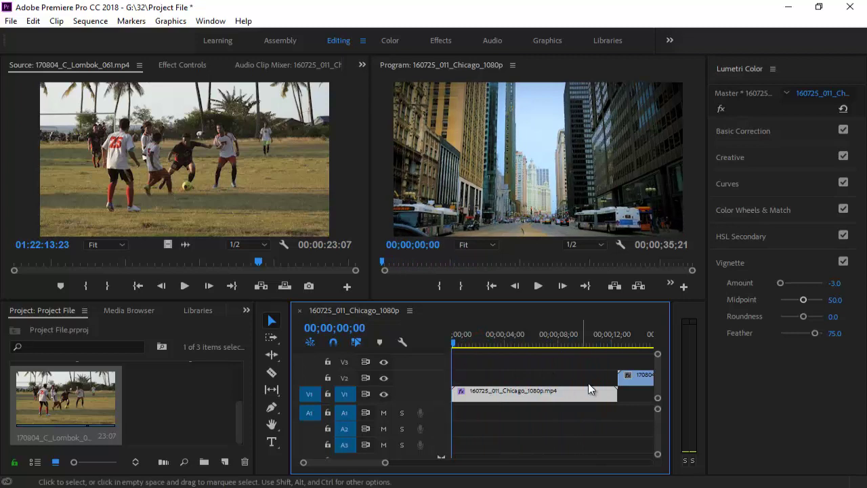
left_click_drag(649, 377, 484, 378)
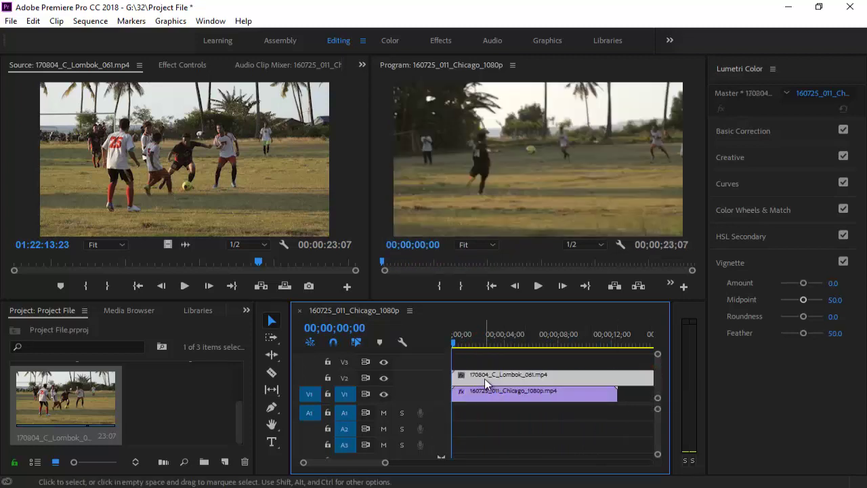
Step: Select the Lombok clip on V2 and set its Exposure to 0.5
left_click(508, 433)
left_click(508, 380)
left_click(776, 131)
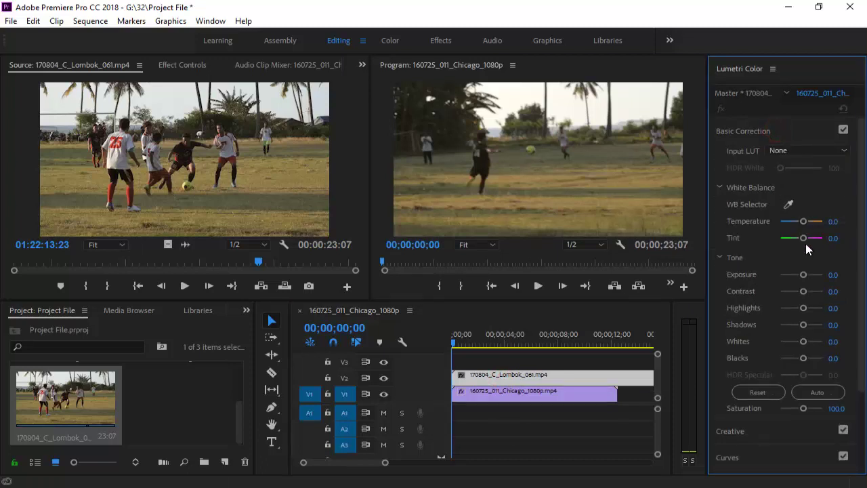
left_click_drag(804, 275, 815, 298)
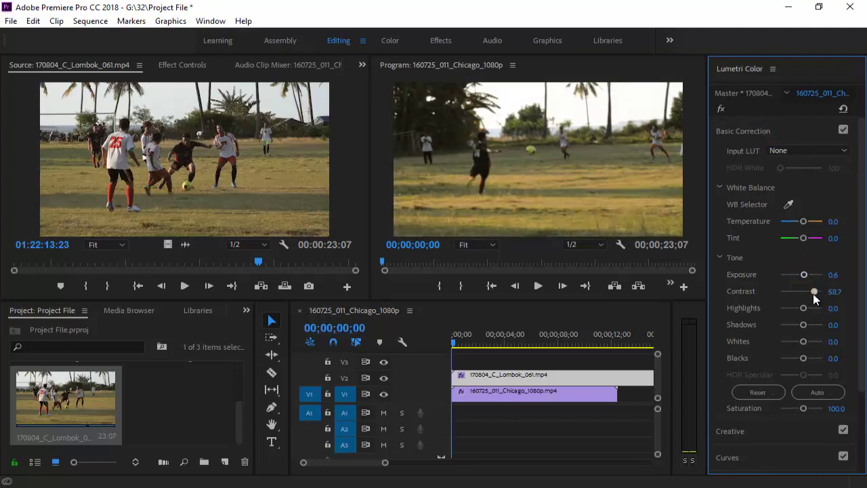
left_click(833, 275)
type("0.5")
key("Return")
Step: Set Contrast to 50, Highlights to 45 and Shadows to -14.3
left_click(834, 294)
type("50")
key("Return")
left_click_drag(806, 309, 809, 309)
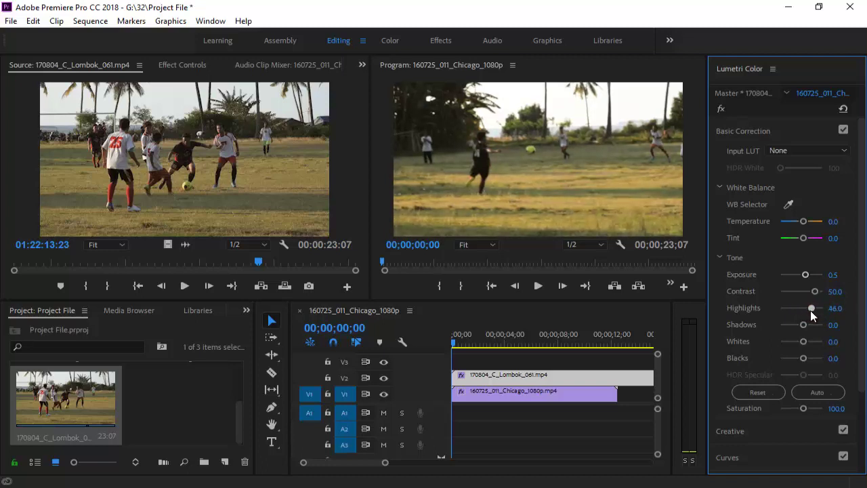
left_click(841, 308)
left_click_drag(803, 326, 798, 324)
left_click_drag(258, 262, 11, 262)
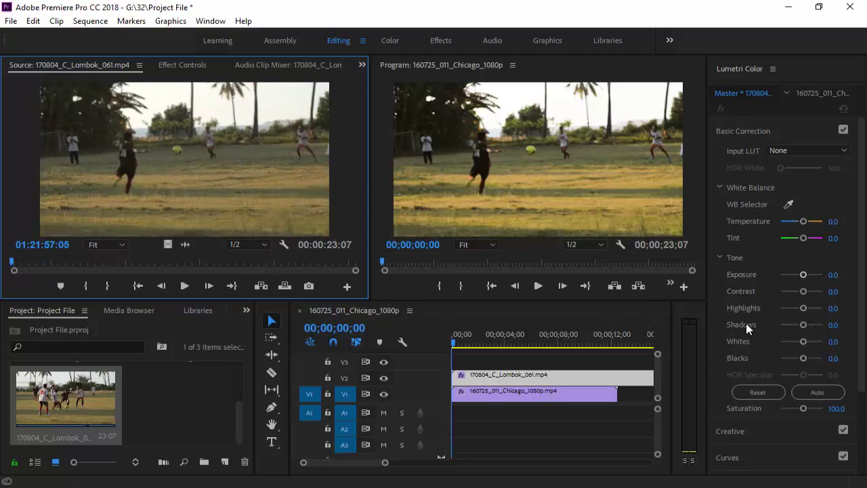
left_click(525, 394)
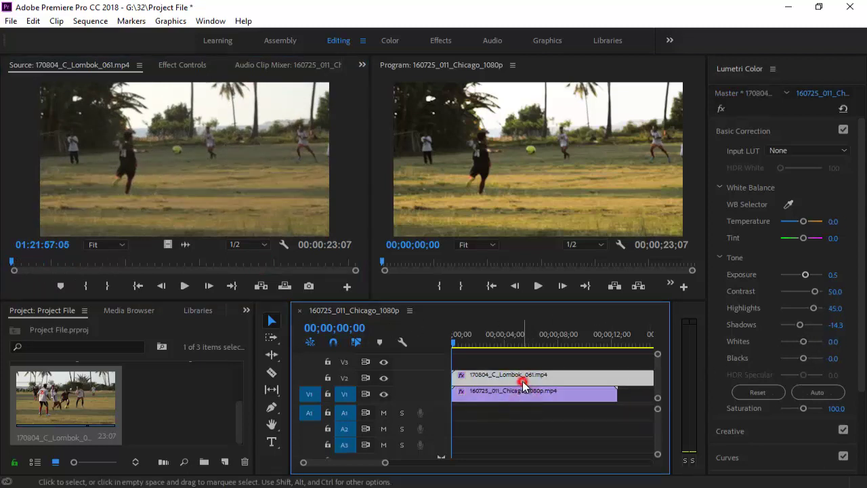
Step: Enter tone values of Shadows -15, Whites -10 and Blacks -18
left_click(838, 324)
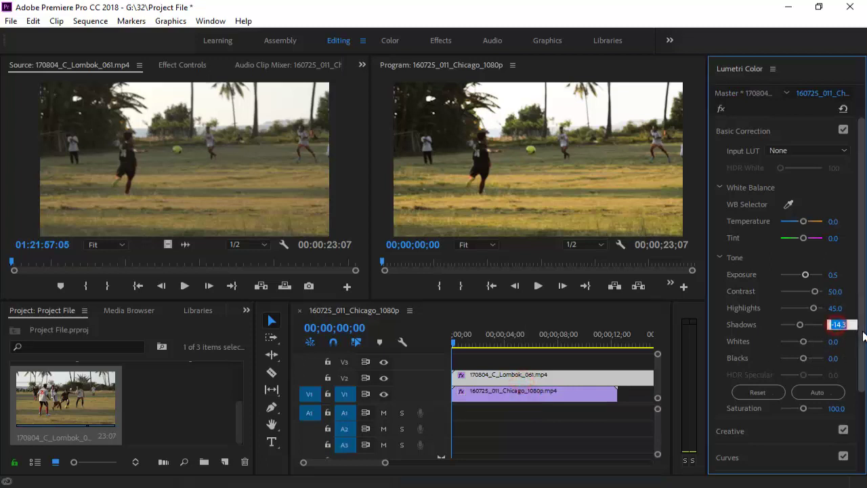
type("-15")
key("Return")
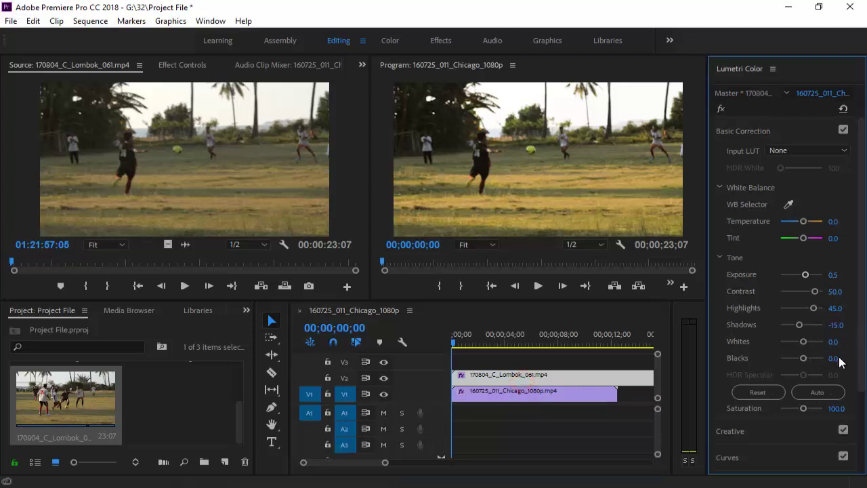
left_click_drag(803, 343, 797, 342)
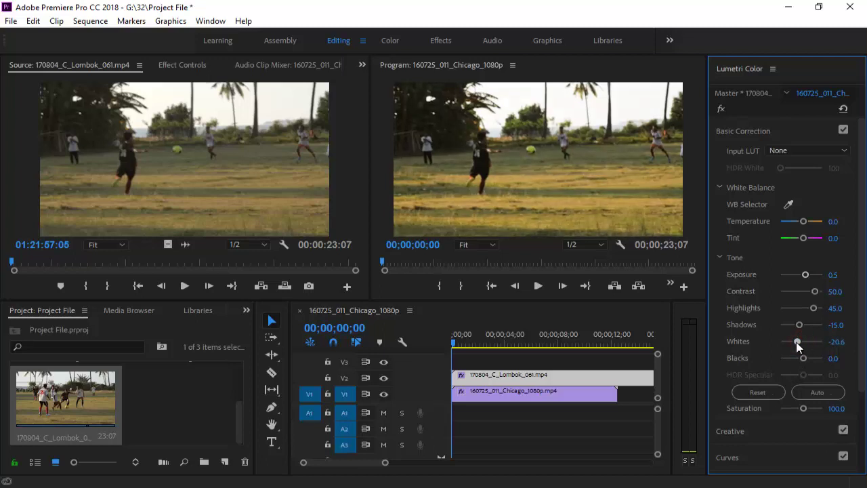
left_click(836, 342)
type("-10")
key("Return")
left_click_drag(802, 358, 796, 363)
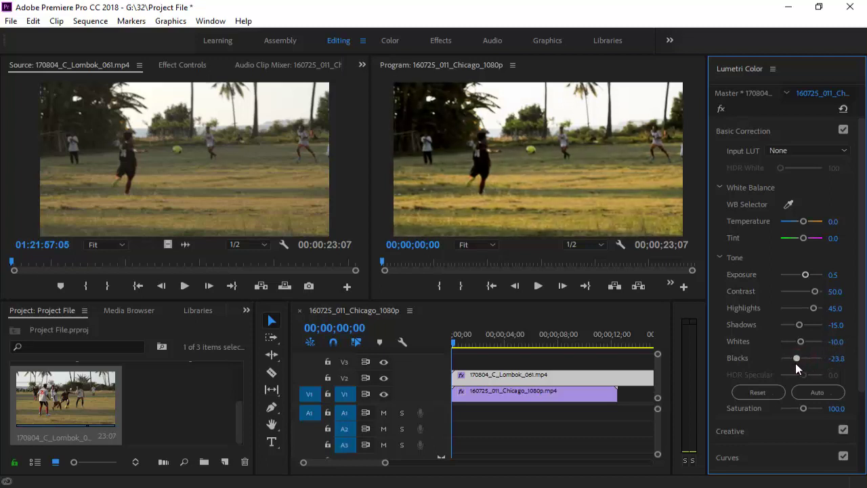
left_click(837, 358)
type("-")
type("78")
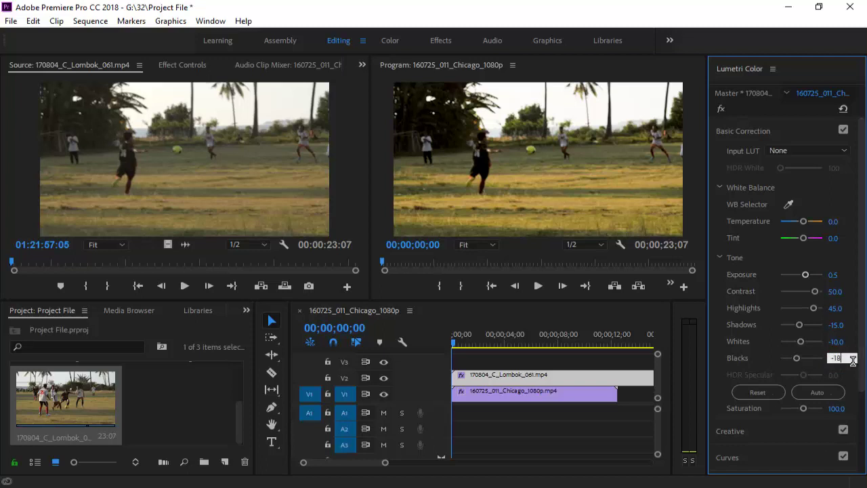
key("Return")
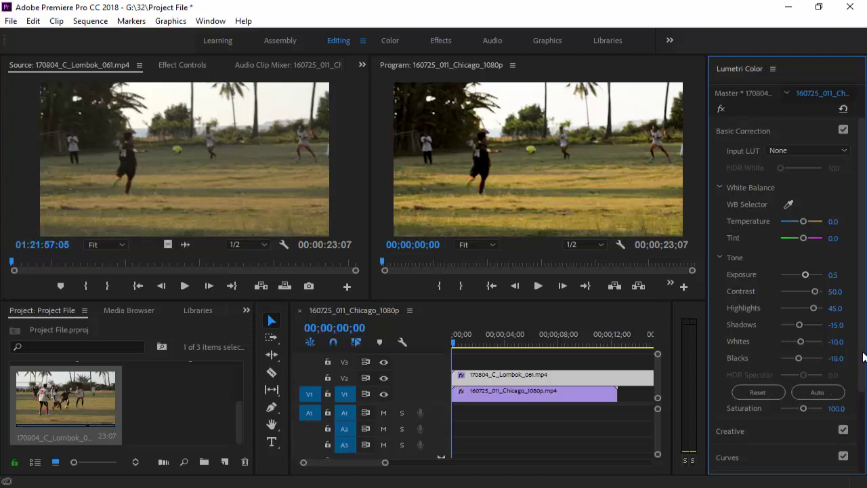
scroll(865, 358, "down", 3)
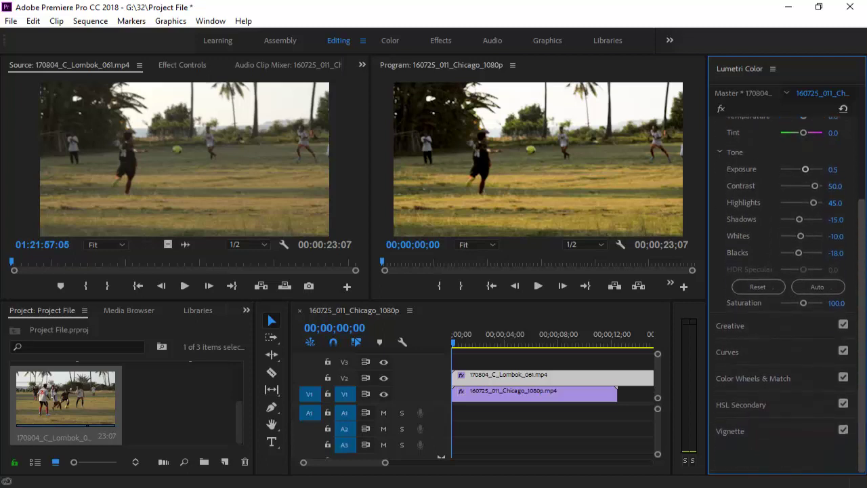
Step: In Basic Correction, warm the Chicago clip's white balance to Temperature 27.0 and Tint -14.3
left_click(774, 334)
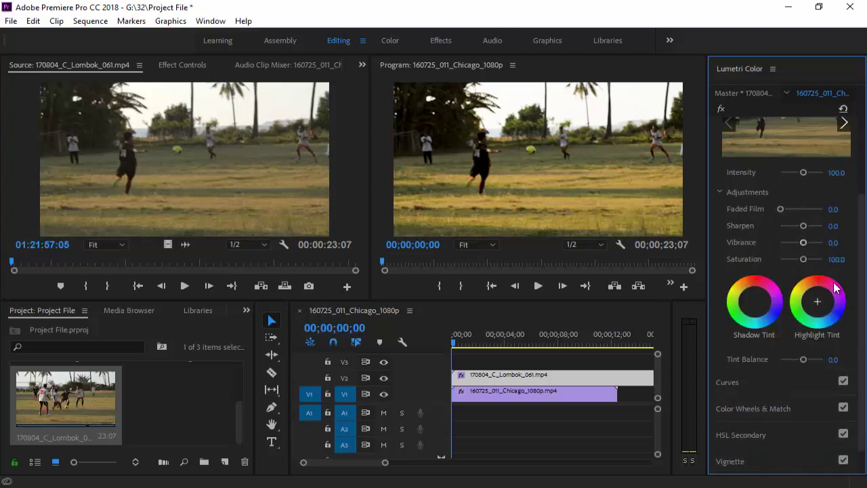
left_click_drag(861, 319, 859, 234)
left_click(784, 134)
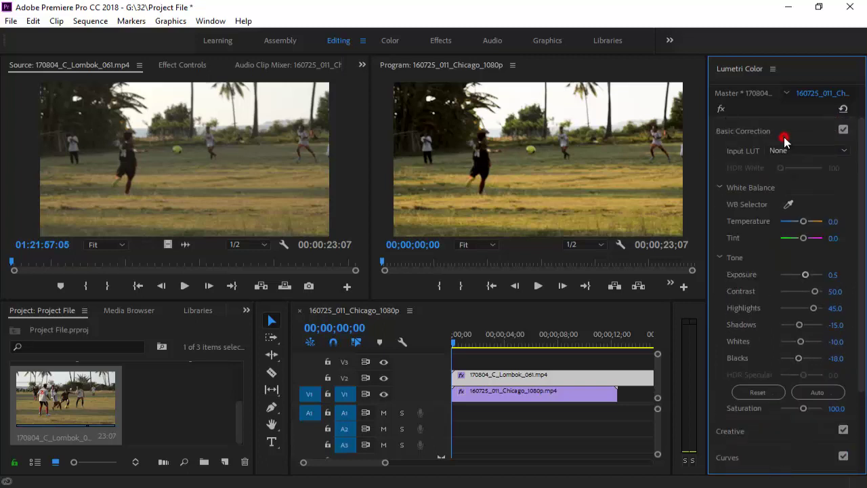
mouse_move(802, 221)
left_mouse_down()
mouse_move(797, 243)
mouse_move(812, 242)
mouse_move(797, 247)
mouse_move(808, 226)
left_mouse_up()
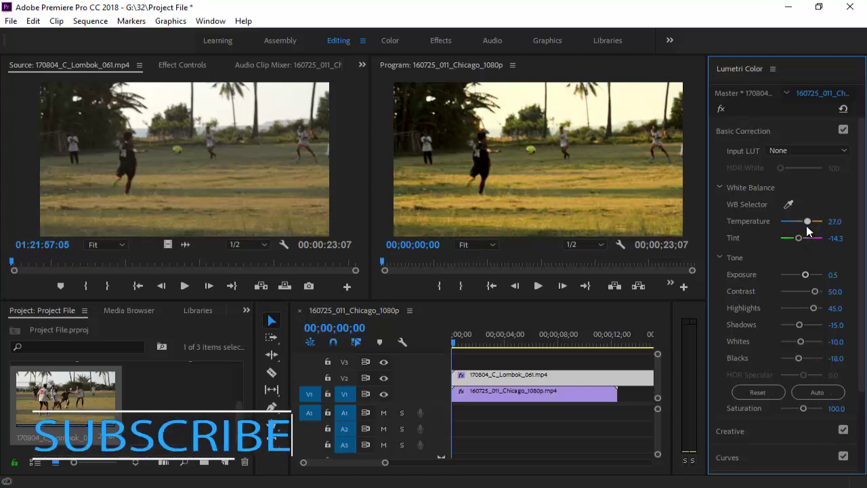
left_click_drag(863, 244, 864, 292)
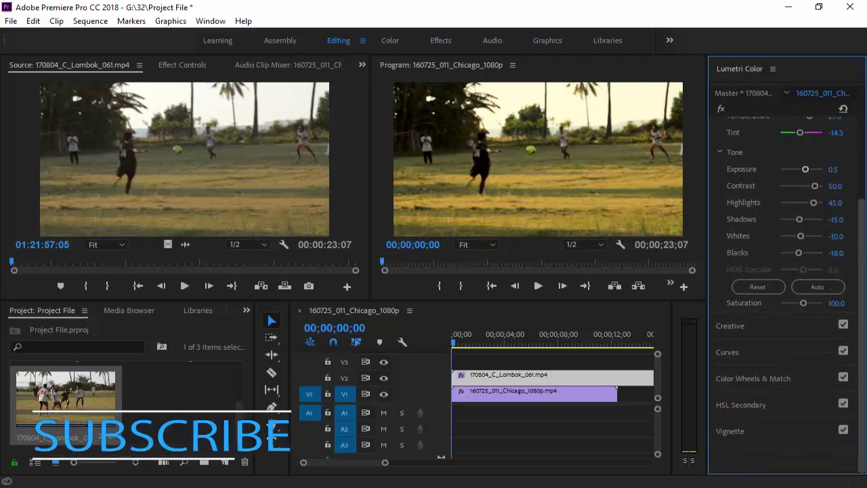
Step: Set the Creative section's Sharpen to 50 and Vibrance to 75 on the Chicago clip
left_click(770, 333)
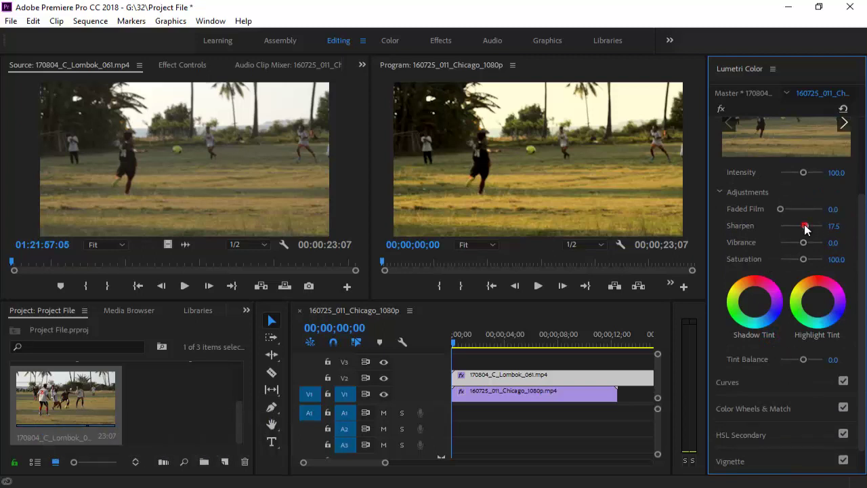
mouse_move(805, 225)
left_mouse_down()
mouse_move(824, 225)
mouse_move(812, 226)
left_mouse_up()
left_click(840, 225)
type("50")
key("Return")
left_click_drag(804, 243, 814, 243)
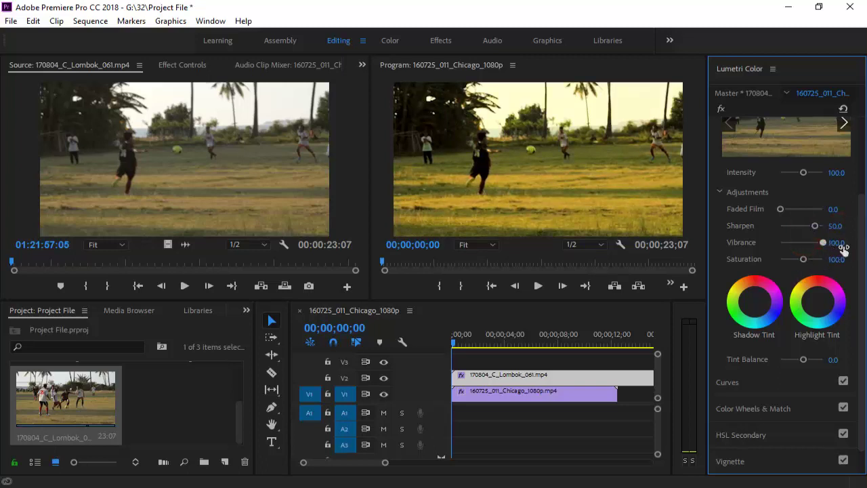
key("Return")
left_click(836, 242)
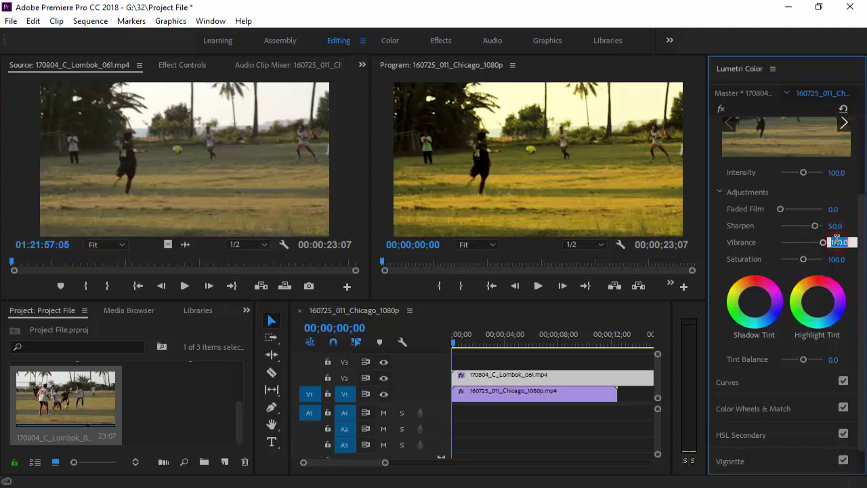
type("75")
key("Return")
Step: Reset the Creative Saturation back to 100 after trying a different value
left_click_drag(807, 259, 788, 263)
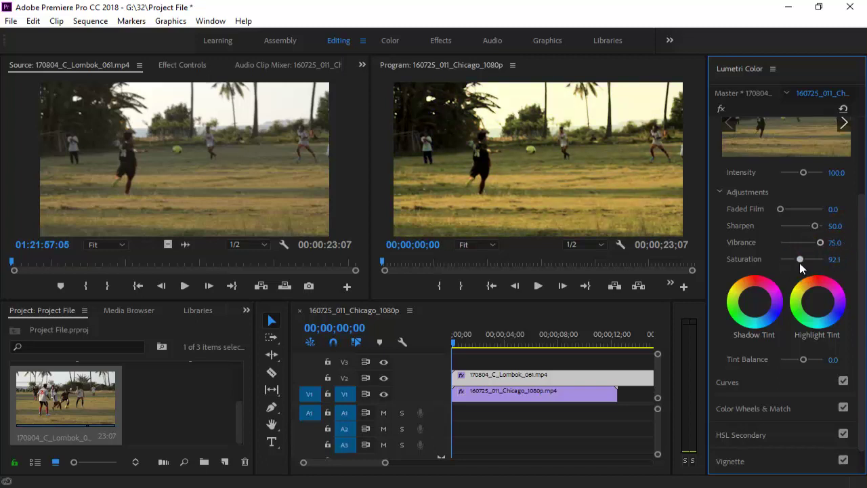
double_click(803, 264)
left_click(839, 259)
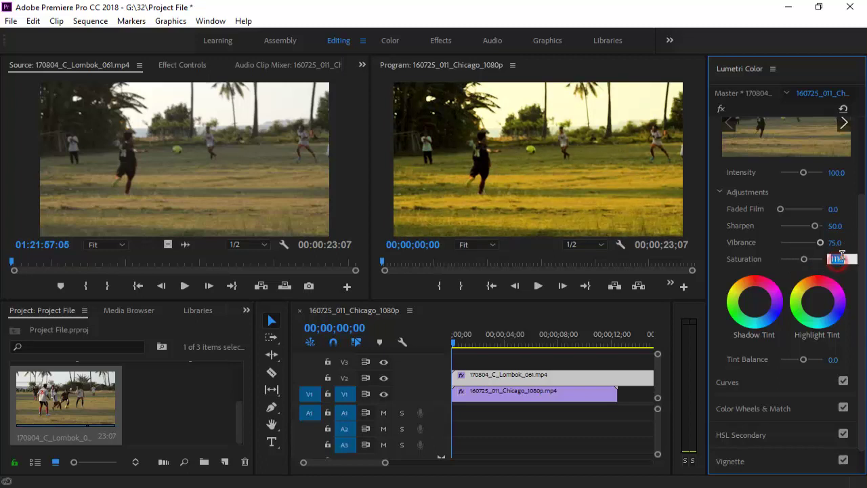
key("Return")
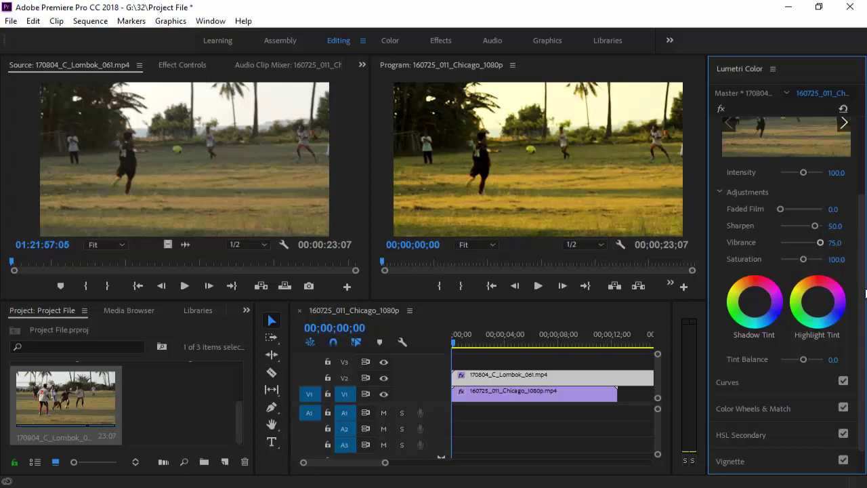
scroll(860, 288, "down", 1)
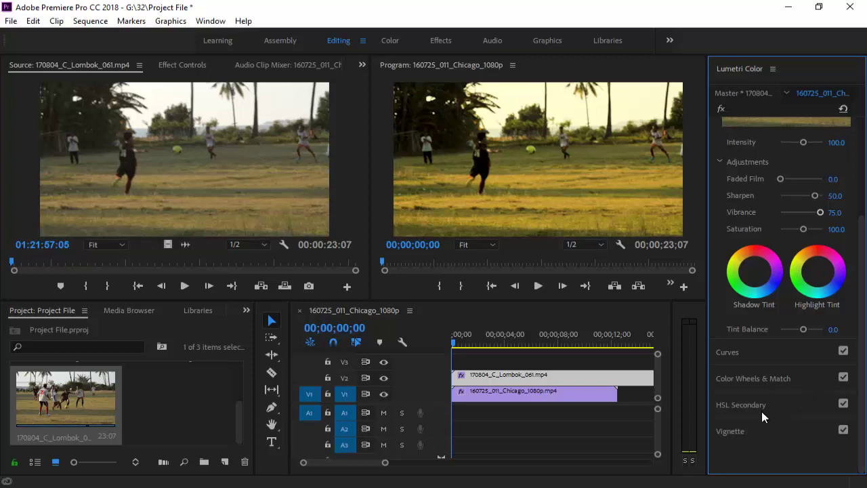
Step: Give the Chicago clip a Lumetri vignette with Amount -3.0 and Feather 75
left_click(755, 431)
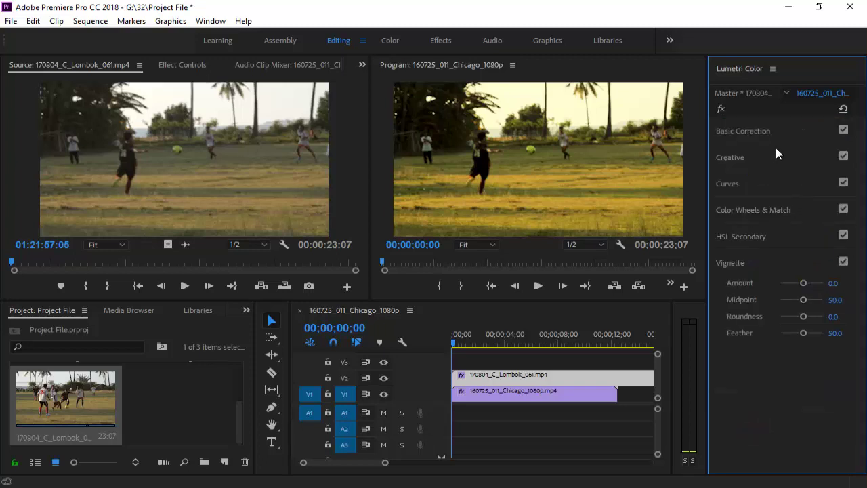
left_click_drag(803, 283, 779, 284)
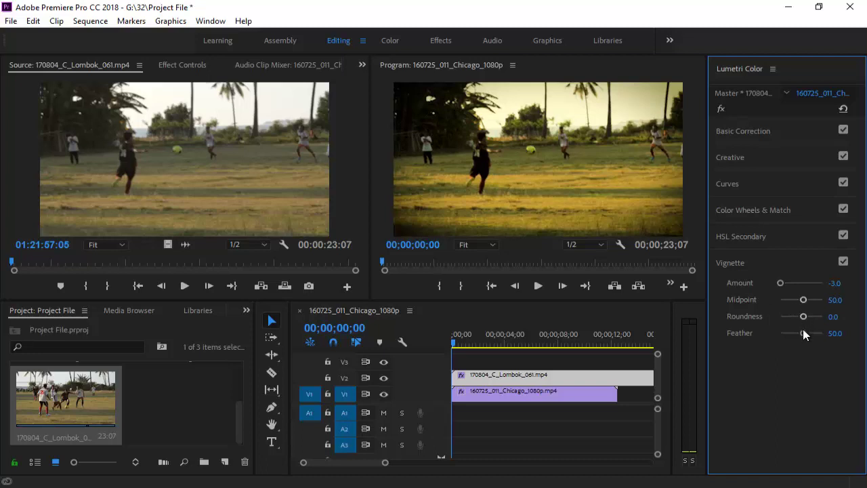
left_click_drag(804, 334, 816, 333)
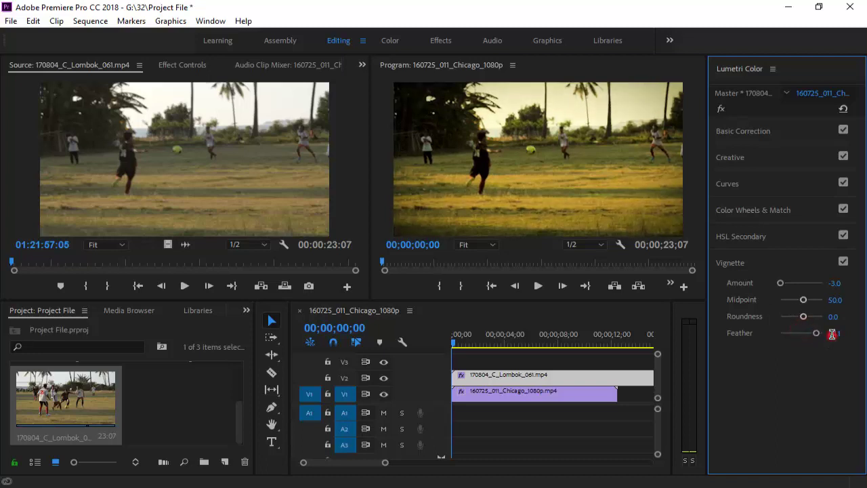
left_click(832, 333)
type("75")
key("Return")
Step: Scrub the Program monitor to 00;00;08;28 and the Source monitor to a matching ungraded Lombok frame
left_click_drag(383, 264, 504, 269)
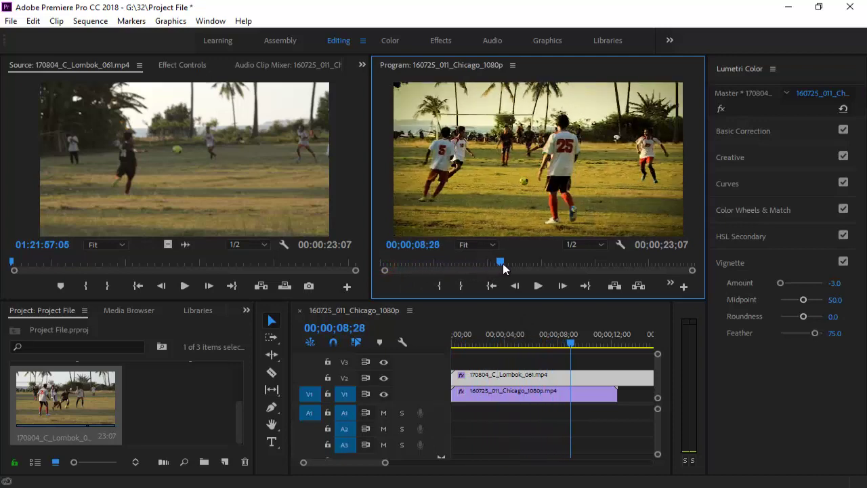
left_click_drag(15, 264, 144, 266)
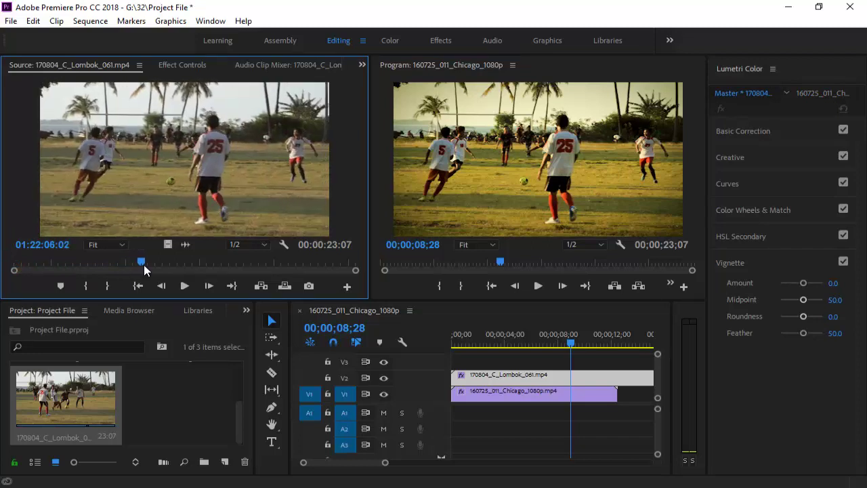